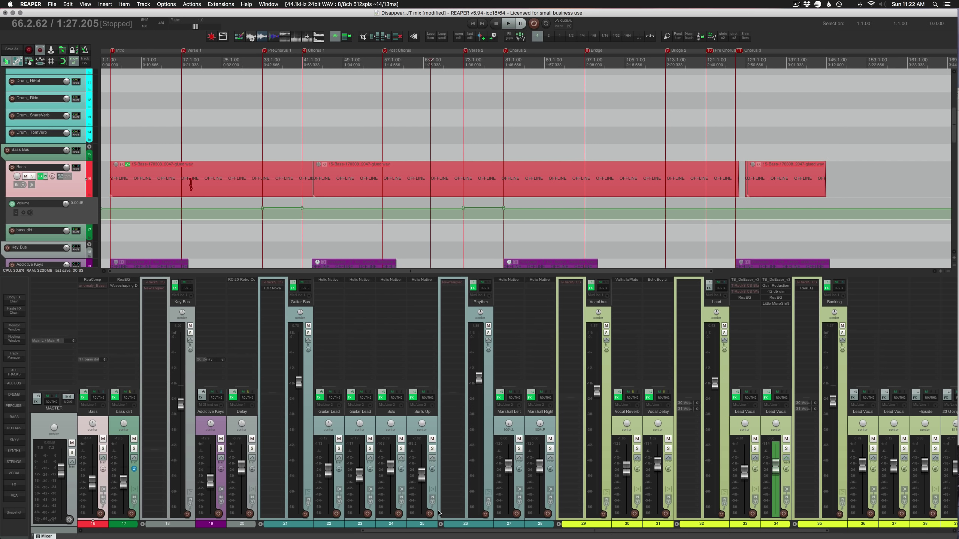
Review the mix from the drum tracks to the backing vocals, examining items, volume envelopes, effects, sends and fader levels in arrangement and mixer
scroll(455, 222, "up", 10)
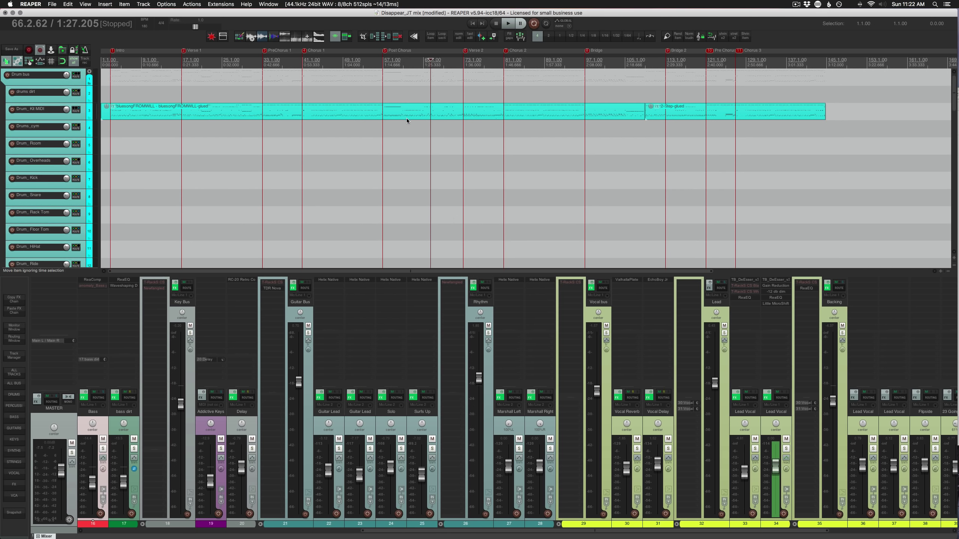
scroll(406, 119, "down", 12)
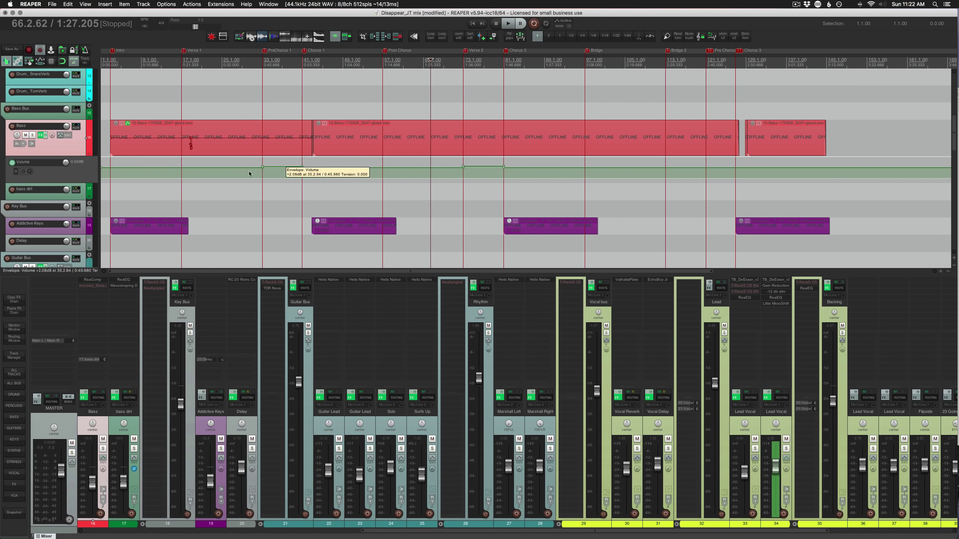
scroll(346, 166, "down", 2)
scroll(346, 167, "right", 1)
left_click(544, 242)
left_click(363, 245)
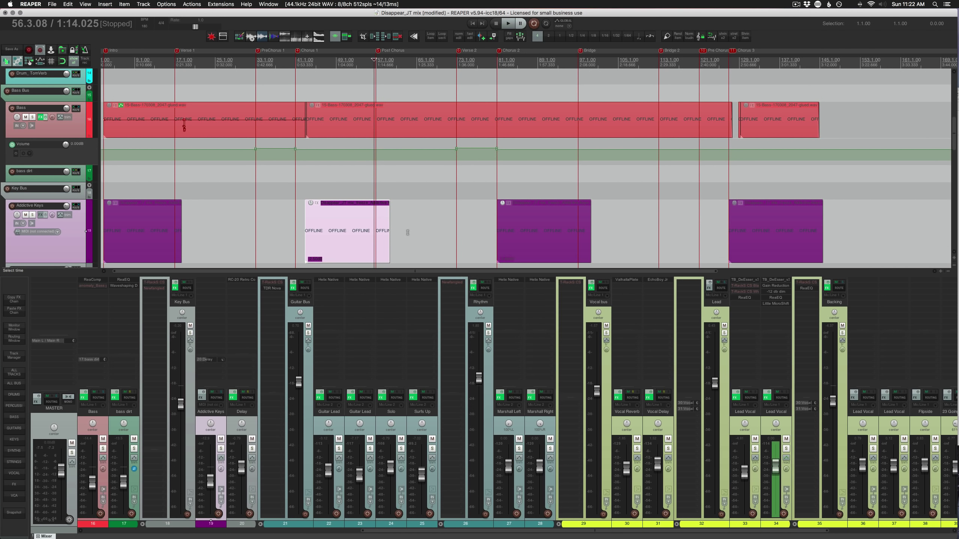
scroll(340, 212, "down", 1)
scroll(340, 212, "left", 1)
scroll(484, 191, "down", 6)
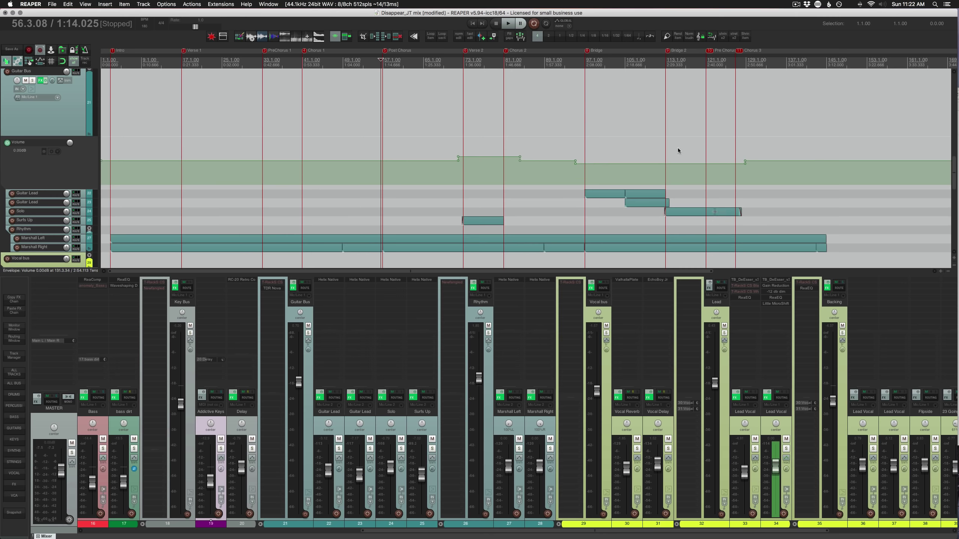
scroll(475, 239, "down", 6)
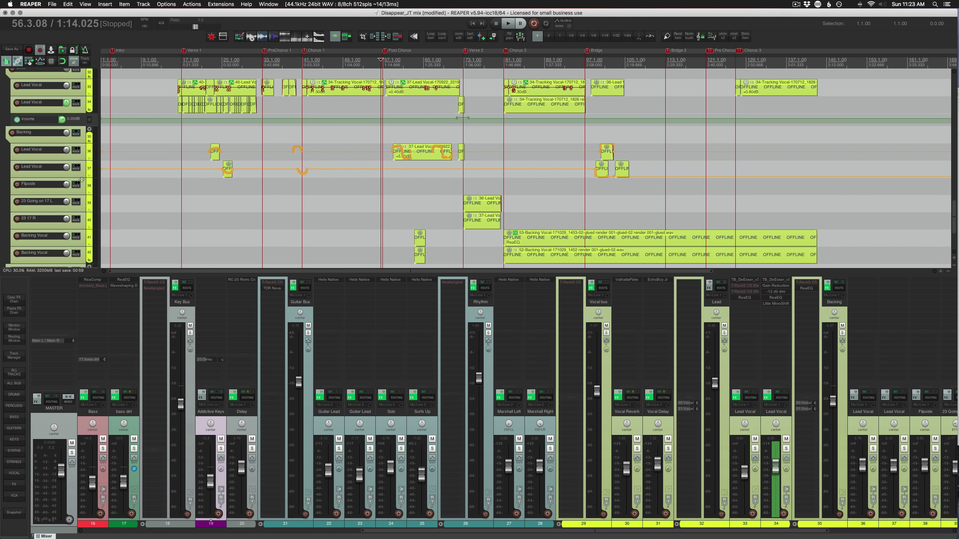
scroll(513, 181, "down", 4)
left_click(513, 182)
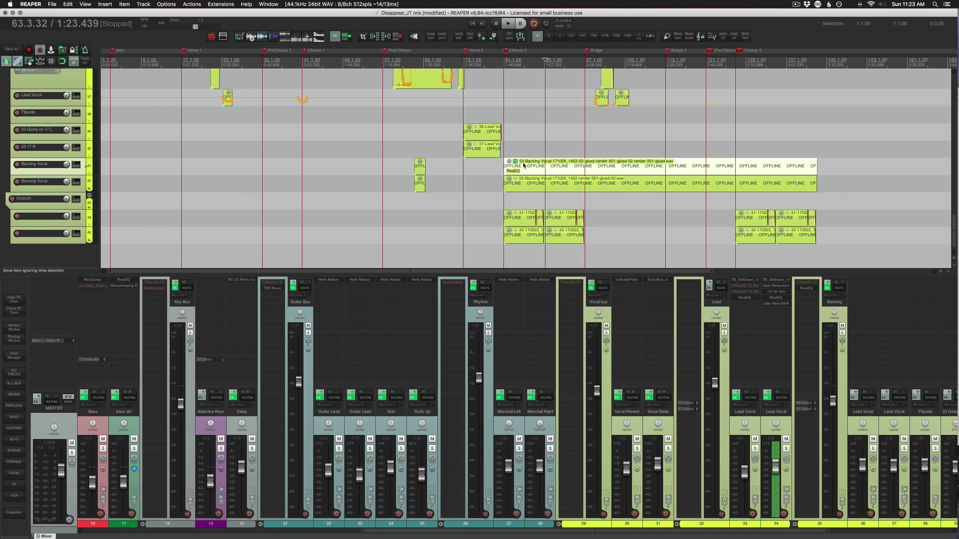
left_click(480, 203)
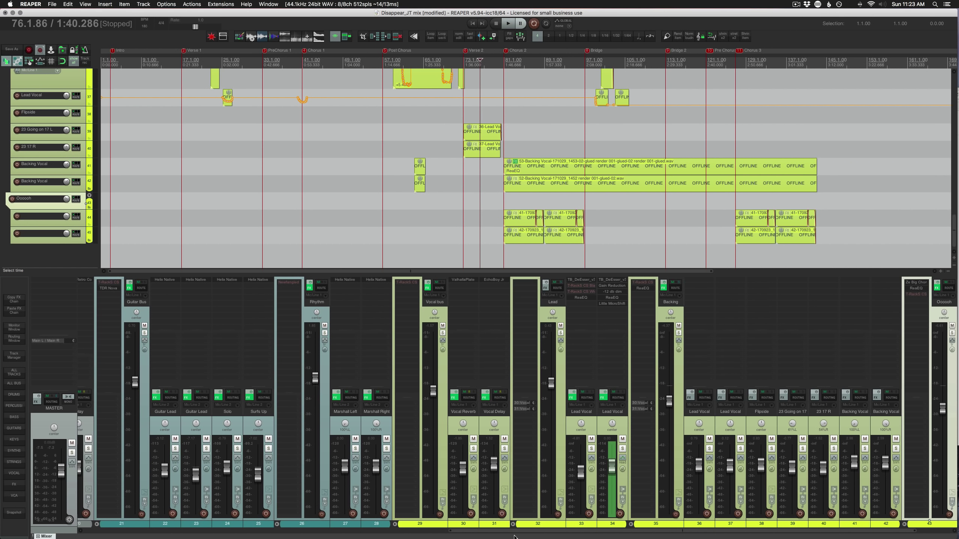
scroll(471, 533, "left", 2)
scroll(471, 533, "right", 5)
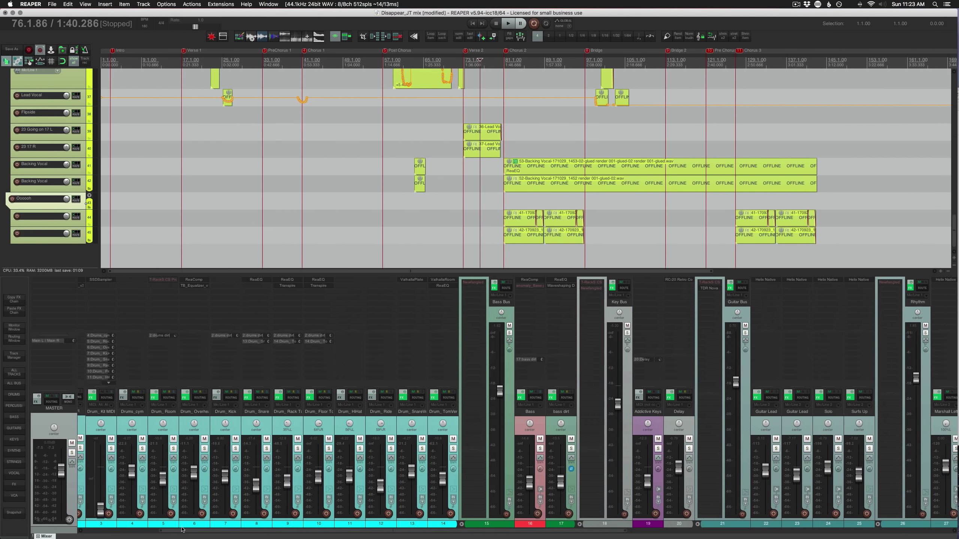
scroll(133, 479, "left", 15)
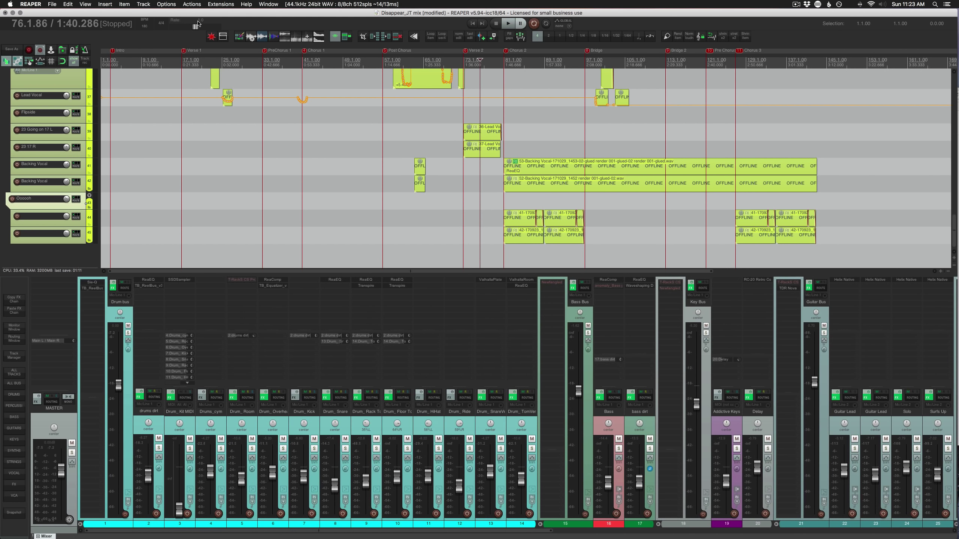
Run the custom action Full Mix Reset (Visible Tracks and items) on the project
left_click(221, 4)
mouse_move(194, 5)
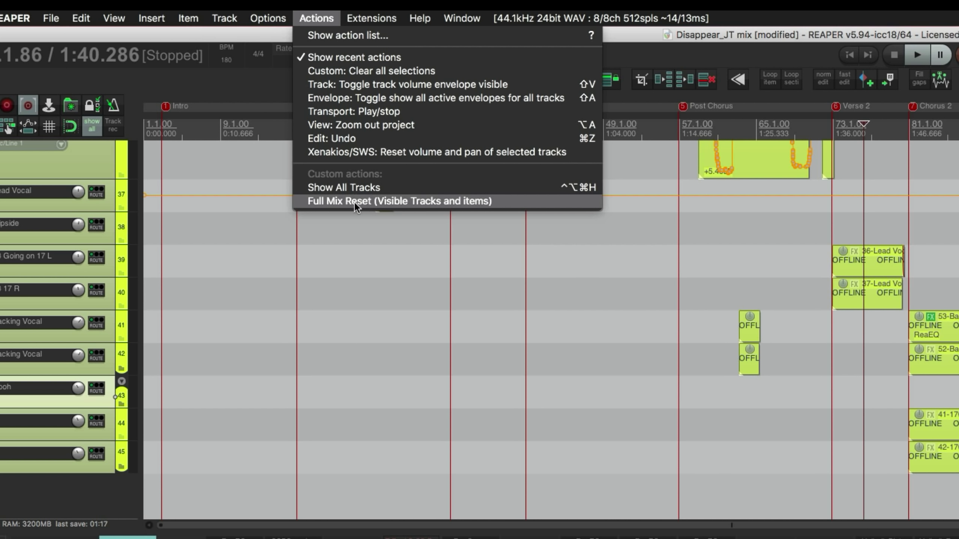
left_click(316, 201)
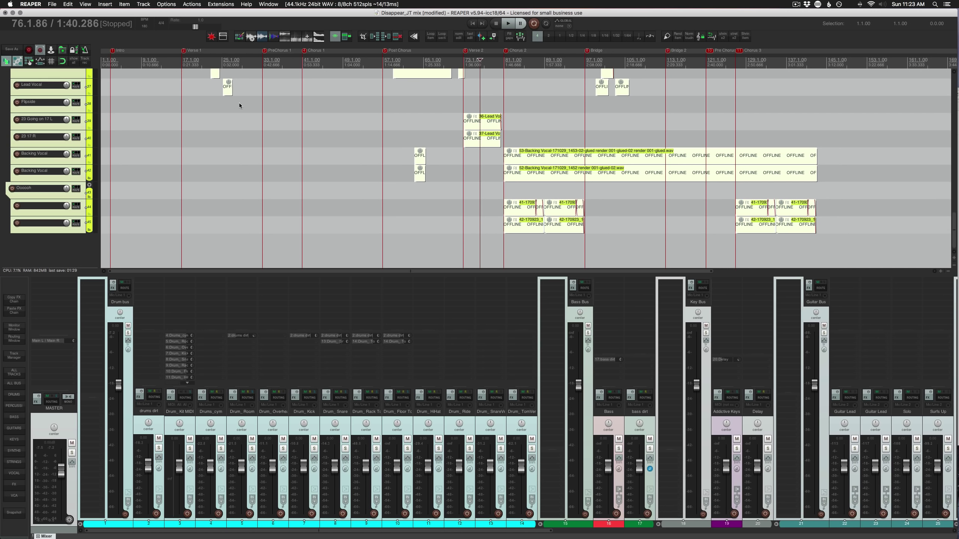
Deselect the items and examine the vocal, guitar, key, bass and drum tracks in the arrangement for remaining envelopes and item effects
left_click(393, 125)
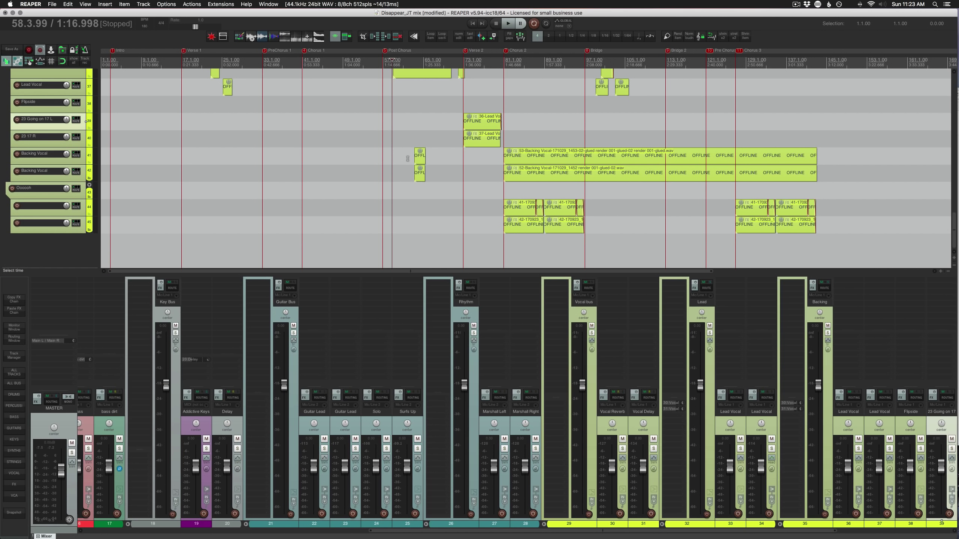
scroll(407, 158, "up", 5)
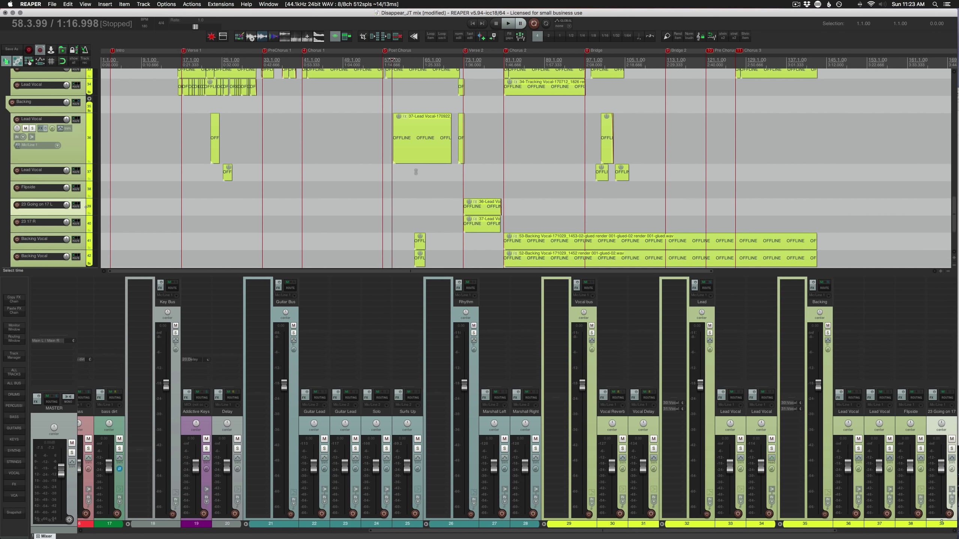
scroll(416, 172, "up", 6)
scroll(416, 172, "down", 4)
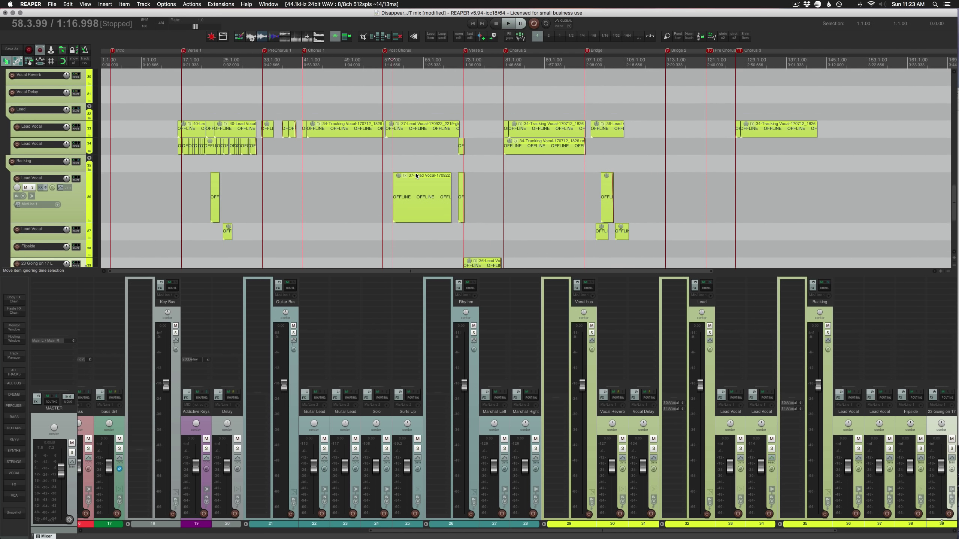
scroll(415, 173, "down", 5)
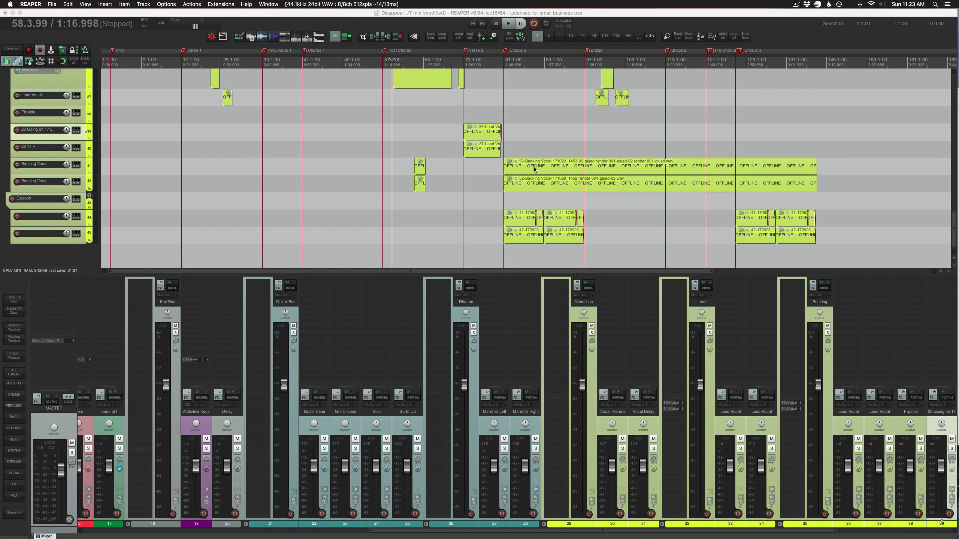
scroll(523, 170, "up", 10)
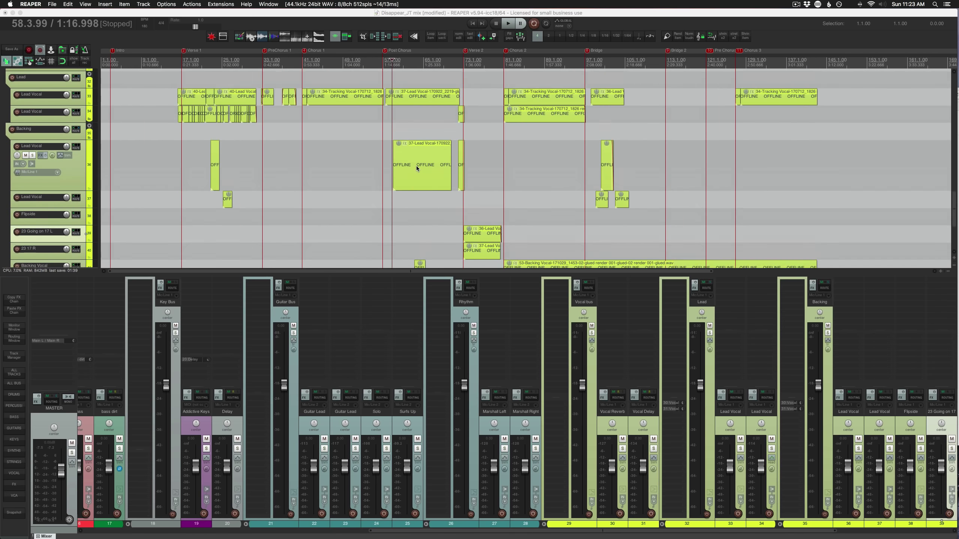
scroll(417, 169, "up", 7)
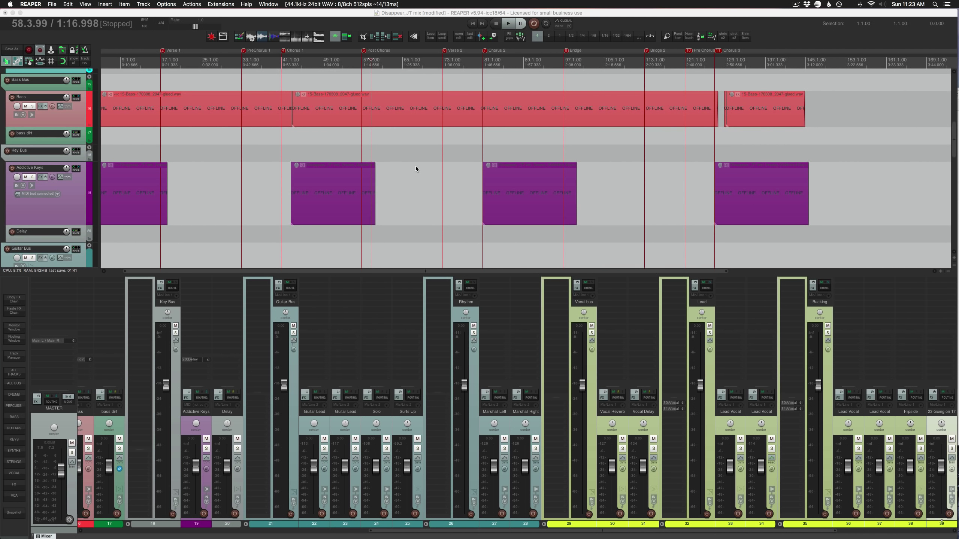
scroll(416, 188, "up", 10)
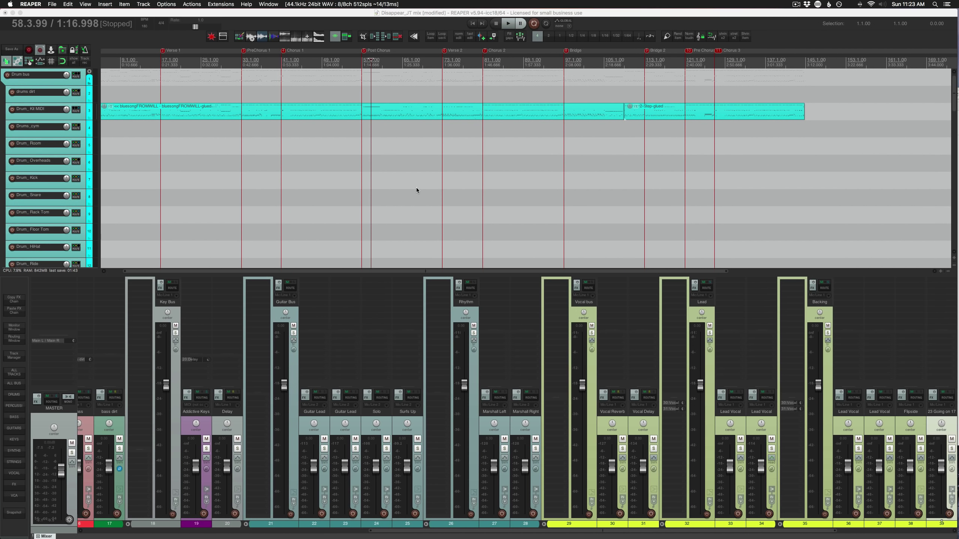
Examine the mixer channels from the drums to the backing vocals for their fader, pan, effects and send settings
scroll(223, 531, "left", 10)
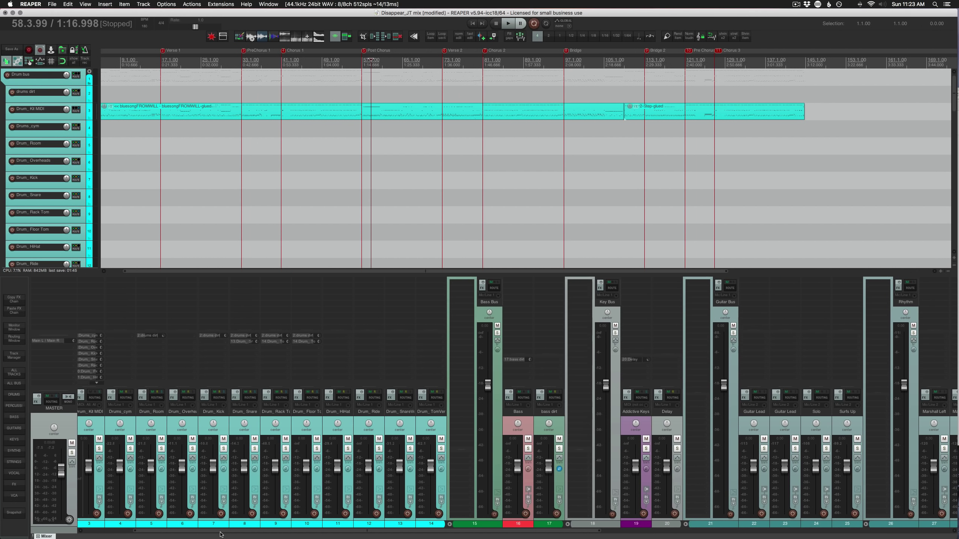
scroll(51, 530, "left", 3)
scroll(541, 532, "right", 10)
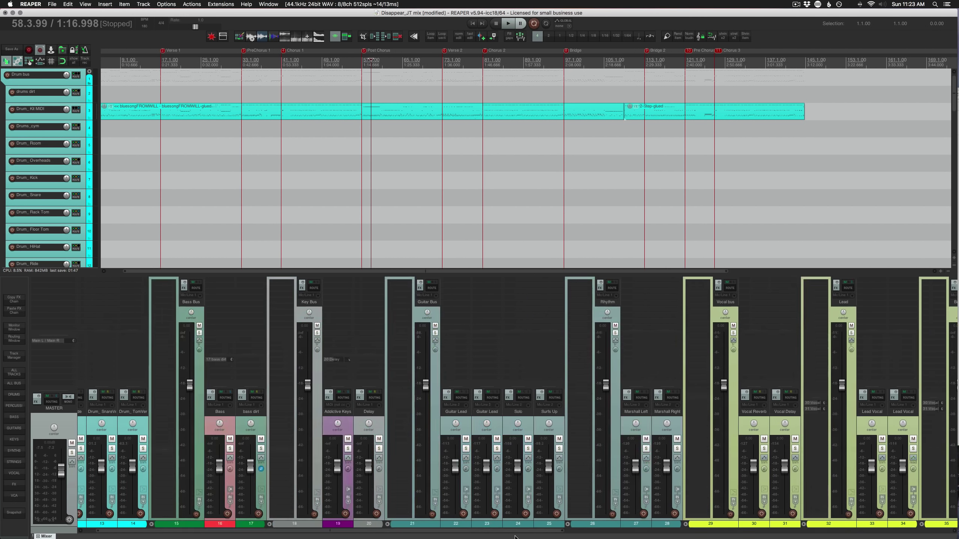
scroll(567, 529, "right", 1)
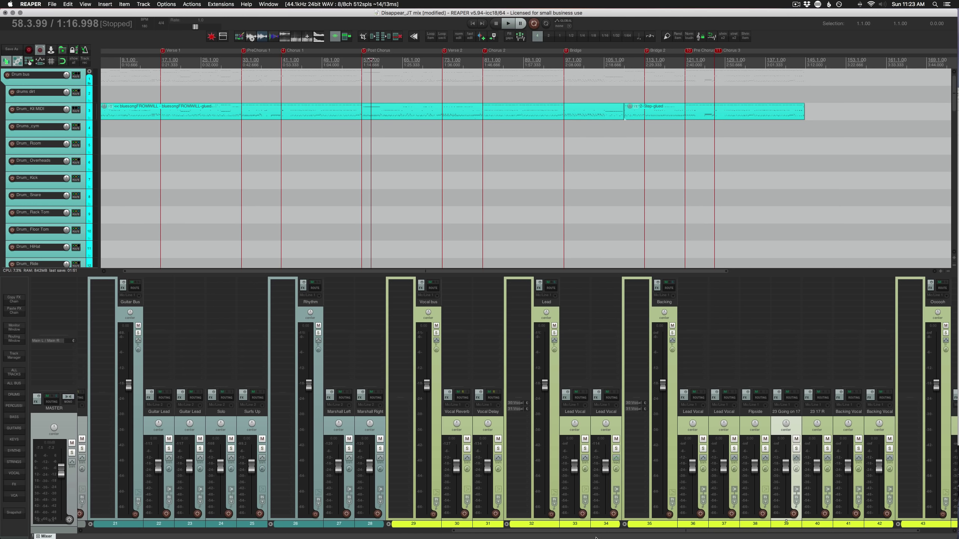
left_click_drag(557, 531, 149, 527)
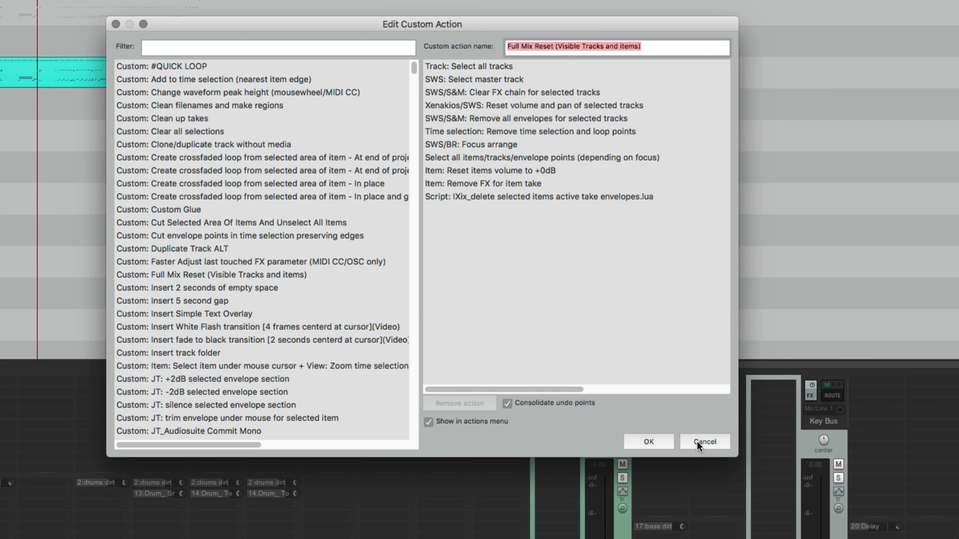
Close the editor of the Full Mix Reset (Visible Tracks and items) custom action without saving changes
left_click(681, 441)
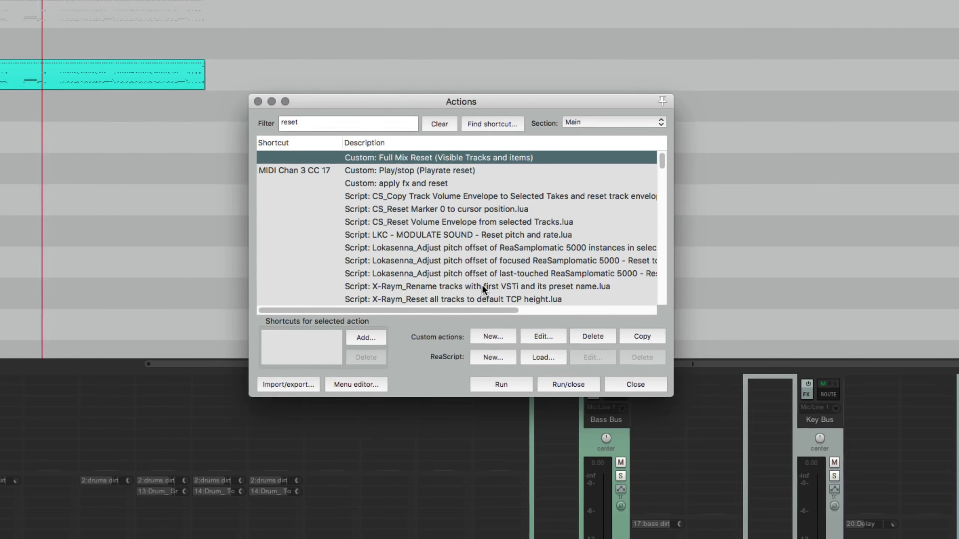